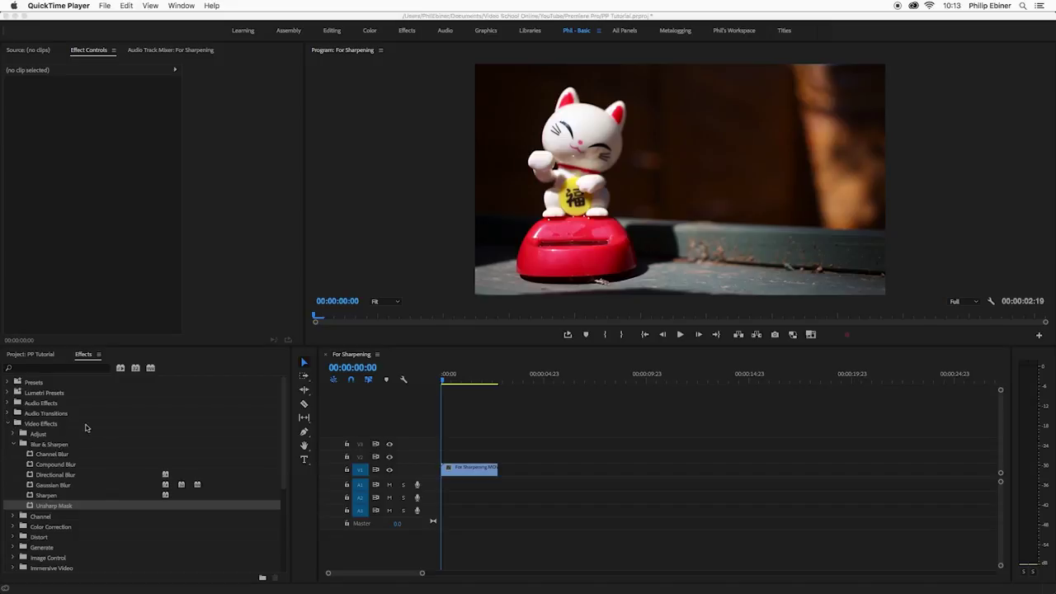
# Bring Premiere Pro to the front and apply Blur & Sharpen's Sharpen effect to the For Sharpening.MOV clip
pyautogui.click(54, 496)
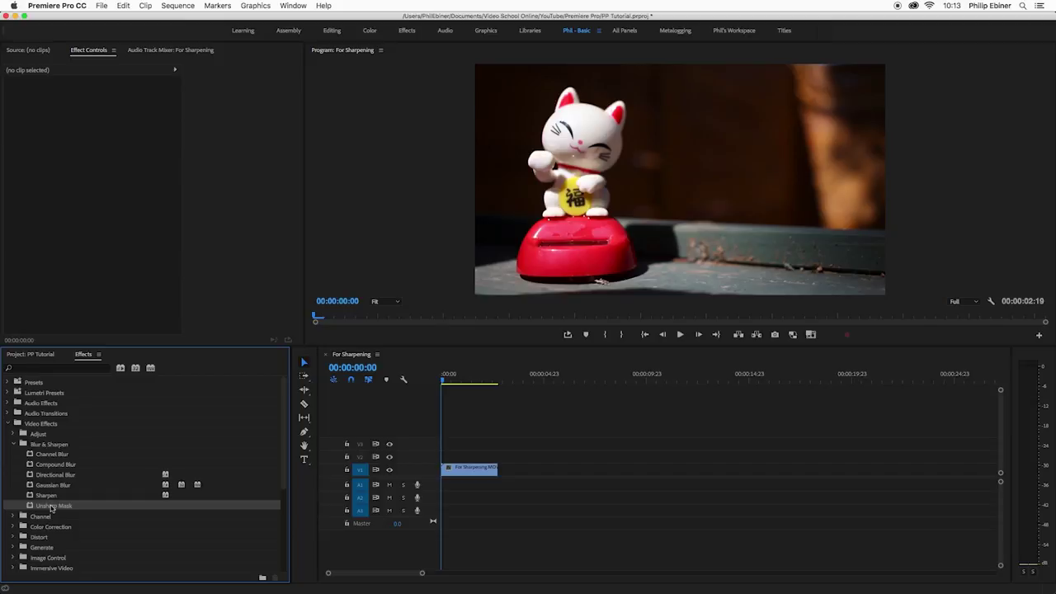
pyautogui.moveTo(49, 498); pyautogui.dragTo(467, 474)
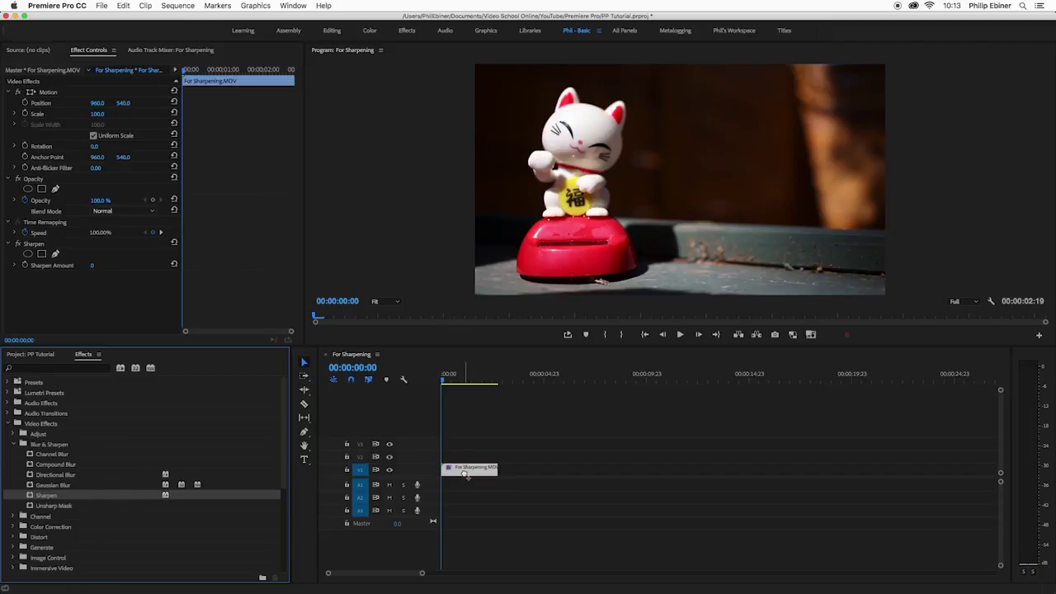
# Enlarge the program preview, set Sharpen Amount to 550, and compare with Sharpen toggled off
pyautogui.moveTo(473, 346); pyautogui.dragTo(476, 499)
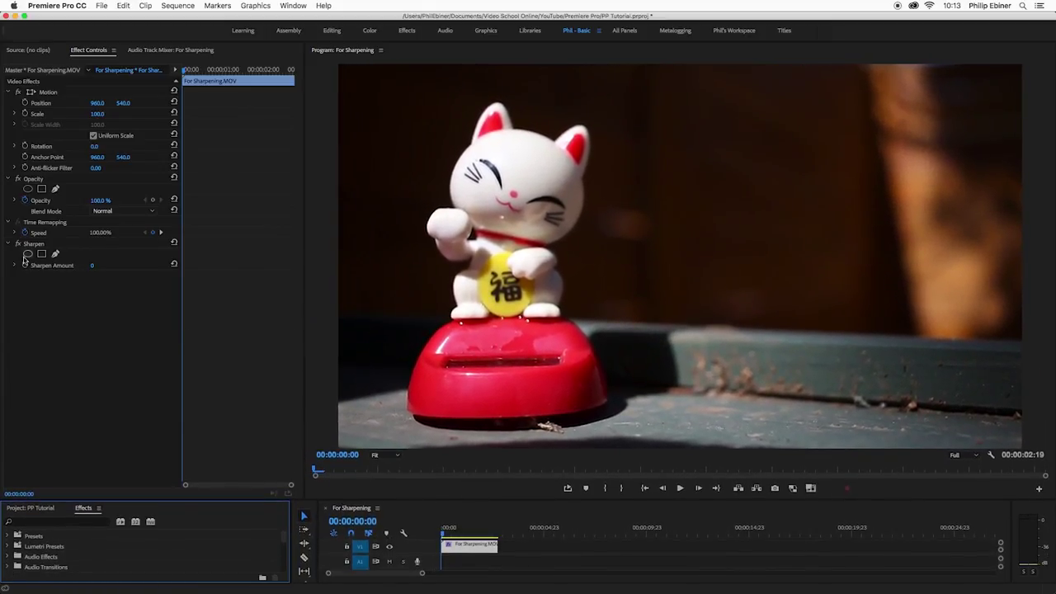
pyautogui.moveTo(90, 267); pyautogui.dragTo(566, 267)
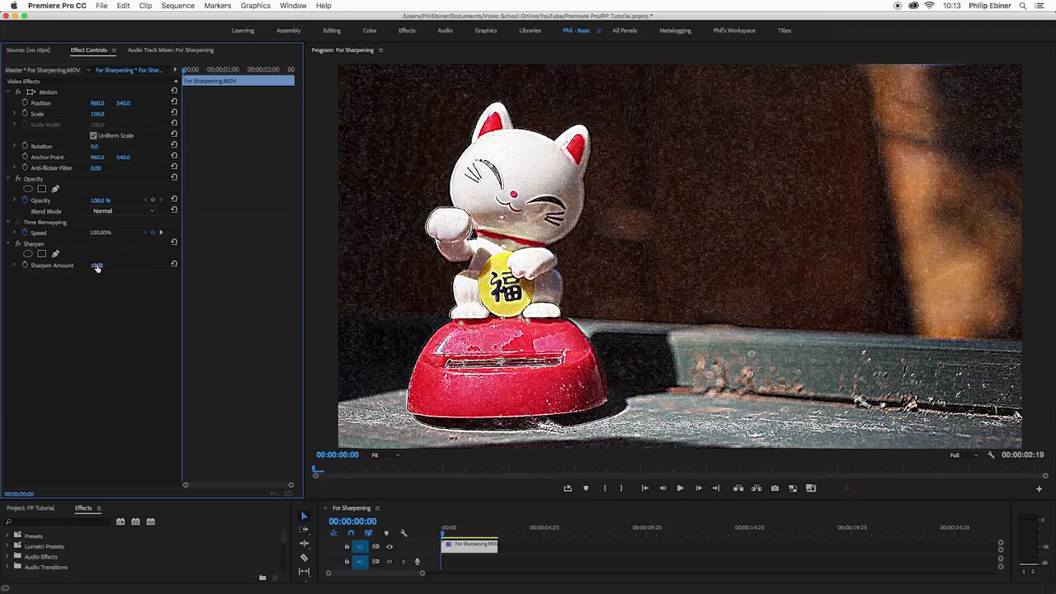
pyautogui.click(96, 265)
pyautogui.write('5')
pyautogui.write('50')
pyautogui.press('Return')
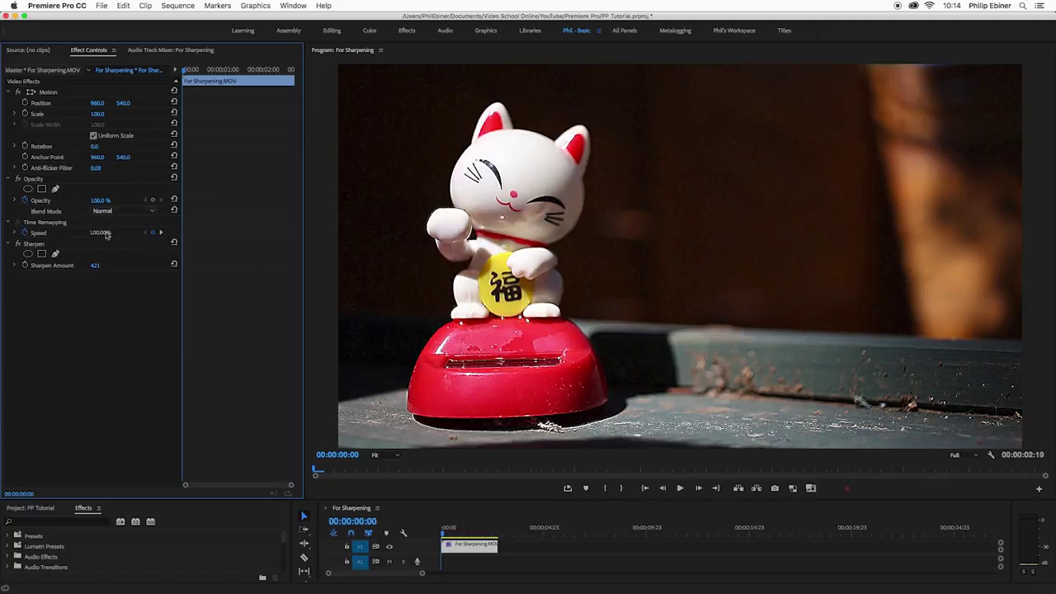
pyautogui.click(16, 246)
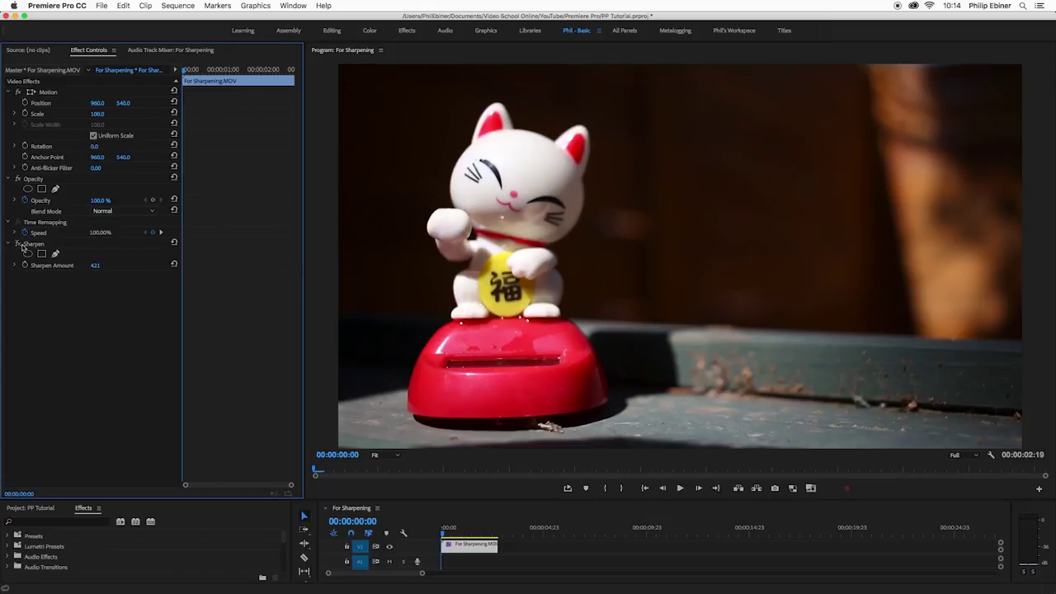
pyautogui.click(16, 244)
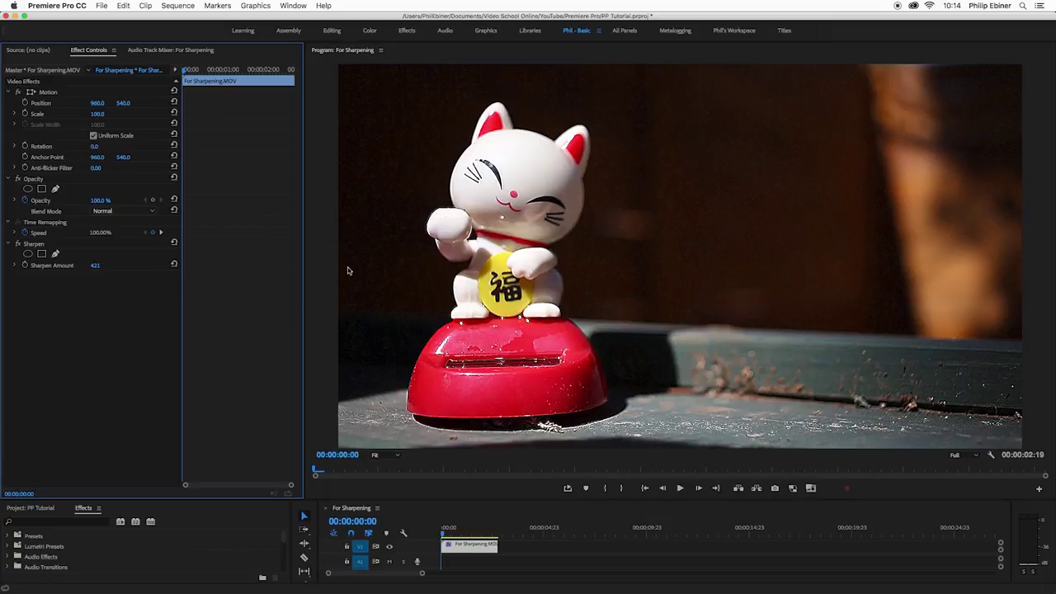
# Bring the Sharpen Amount down to 50 and select the Sharpen effect
pyautogui.moveTo(105, 270); pyautogui.dragTo(94, 268)
pyautogui.click(95, 268)
pyautogui.write('50')
pyautogui.press('Return')
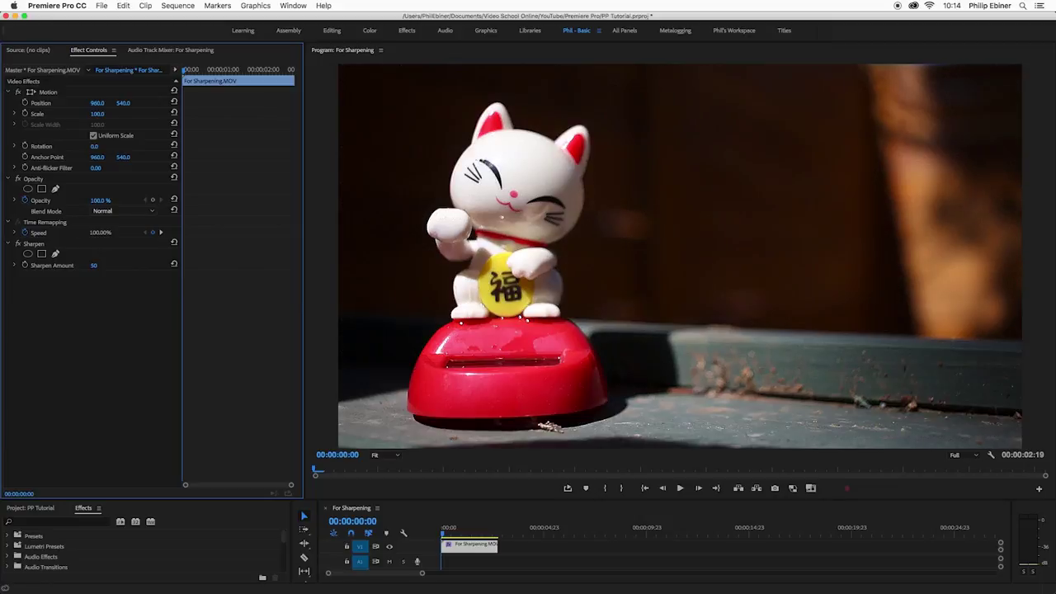
pyautogui.click(39, 244)
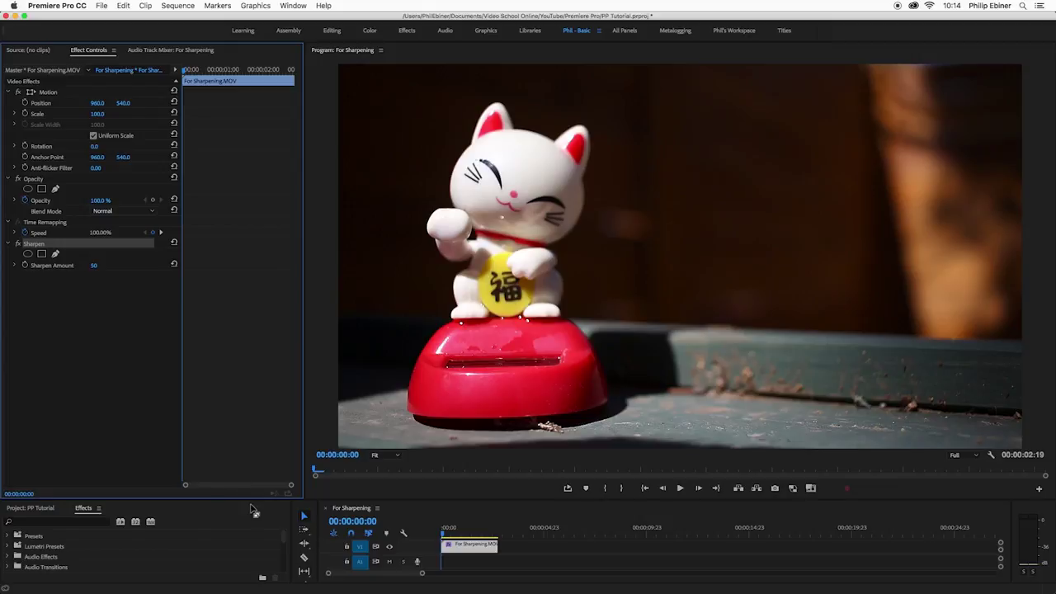
# Delete Sharpen, apply Unsharp Mask to the clip, and push its Amount to the 500 maximum
pyautogui.press('Delete')
pyautogui.scroll(-10, 200, 542)
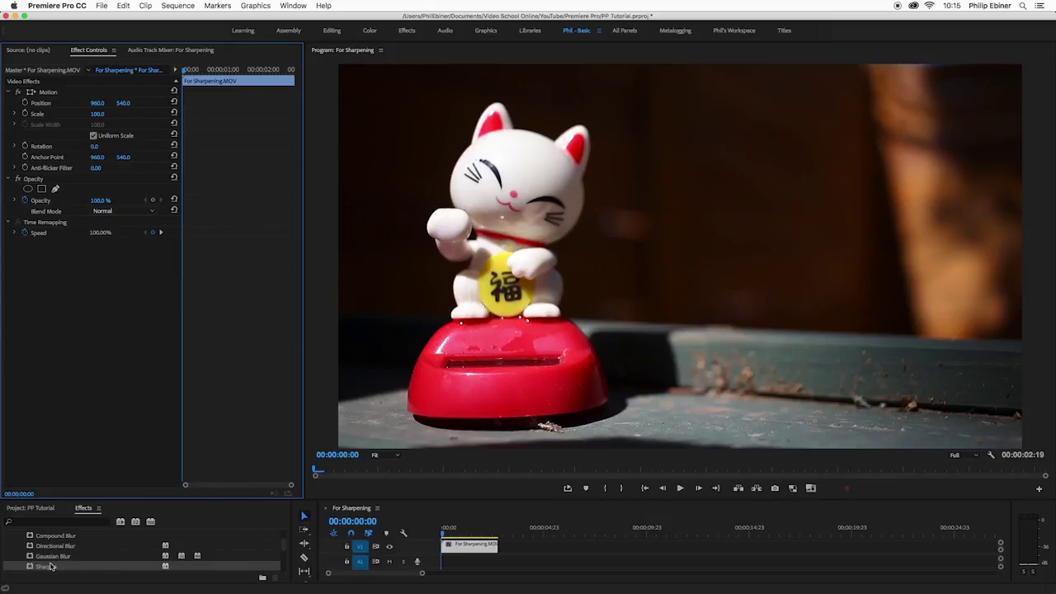
pyautogui.scroll(-1, 54, 567)
pyautogui.moveTo(55, 567); pyautogui.dragTo(59, 267)
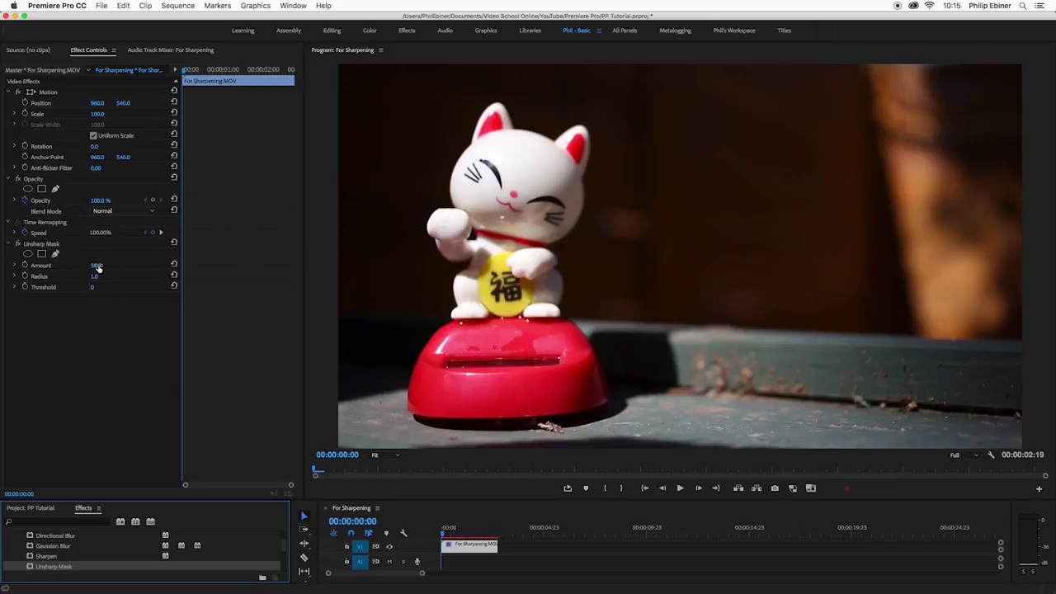
pyautogui.moveTo(97, 268); pyautogui.dragTo(297, 267)
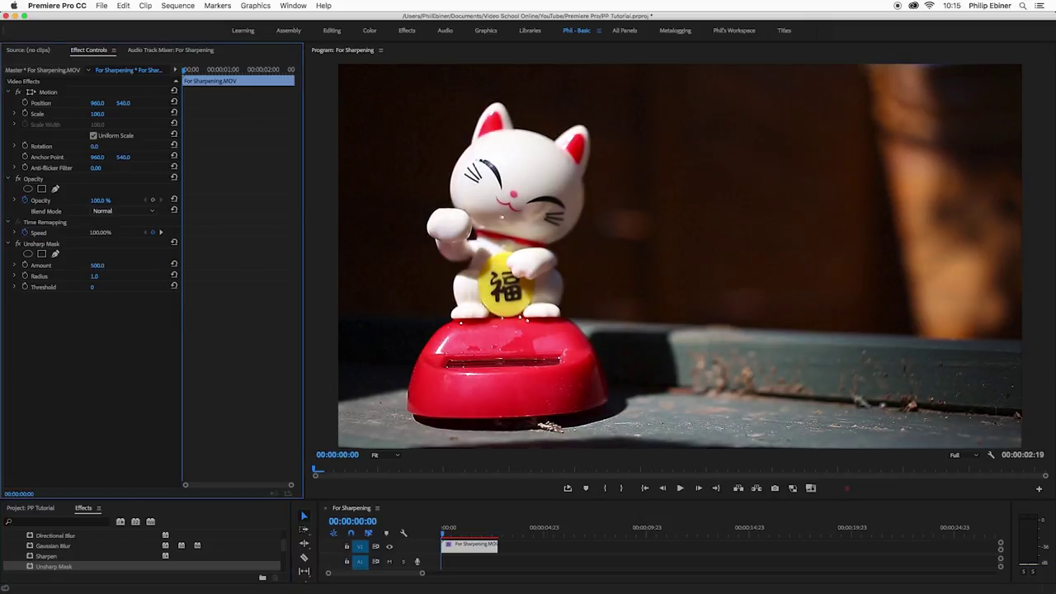
pyautogui.moveTo(99, 265); pyautogui.dragTo(283, 316)
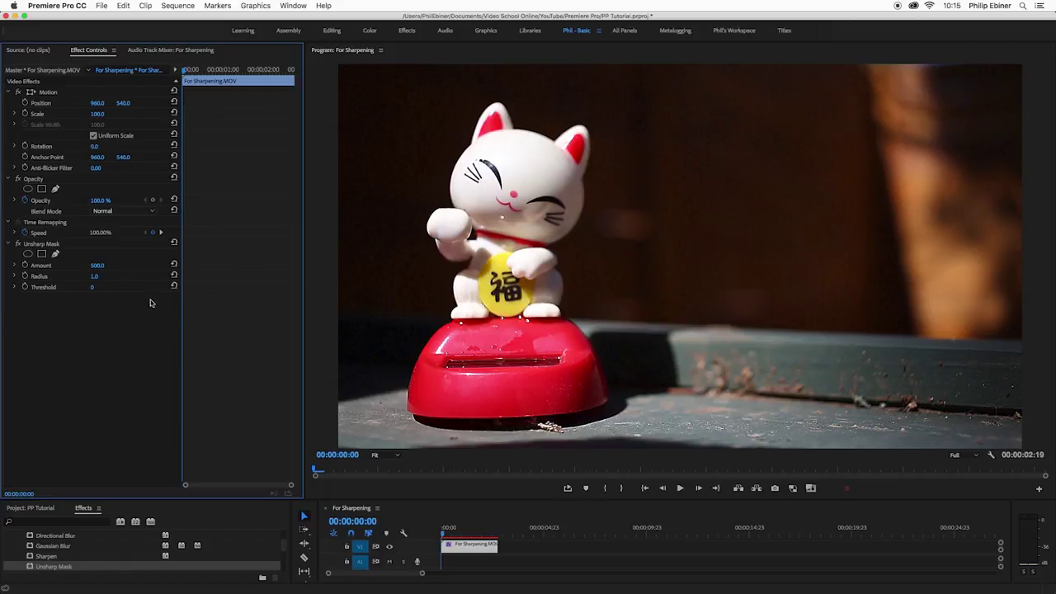
# Try a Radius of 22.8, then settle Unsharp Mask Radius at 2.5 and compare with the effect off
pyautogui.click(15, 277)
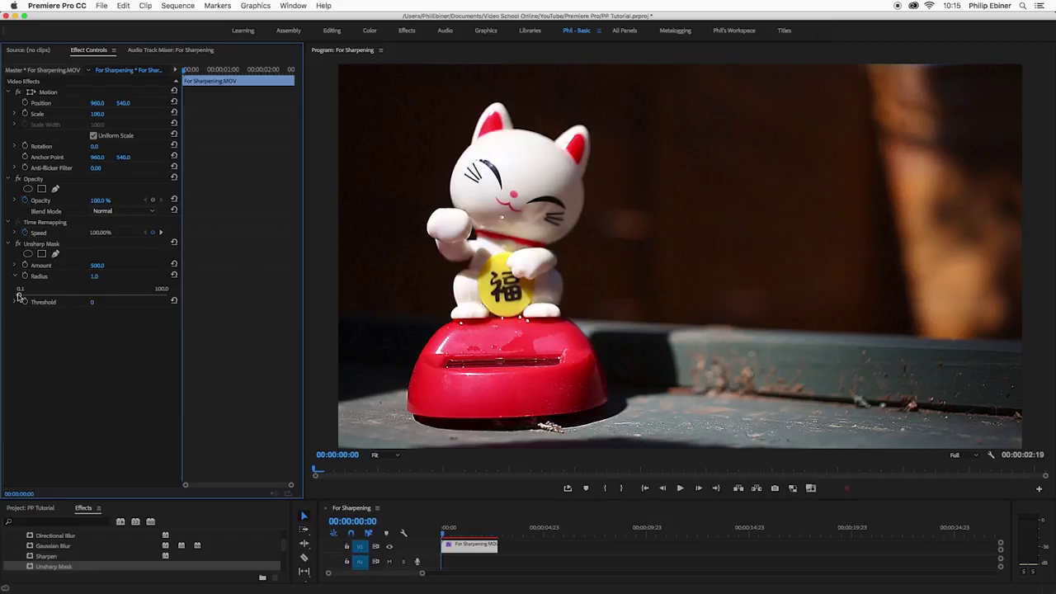
pyautogui.moveTo(20, 295); pyautogui.dragTo(45, 297)
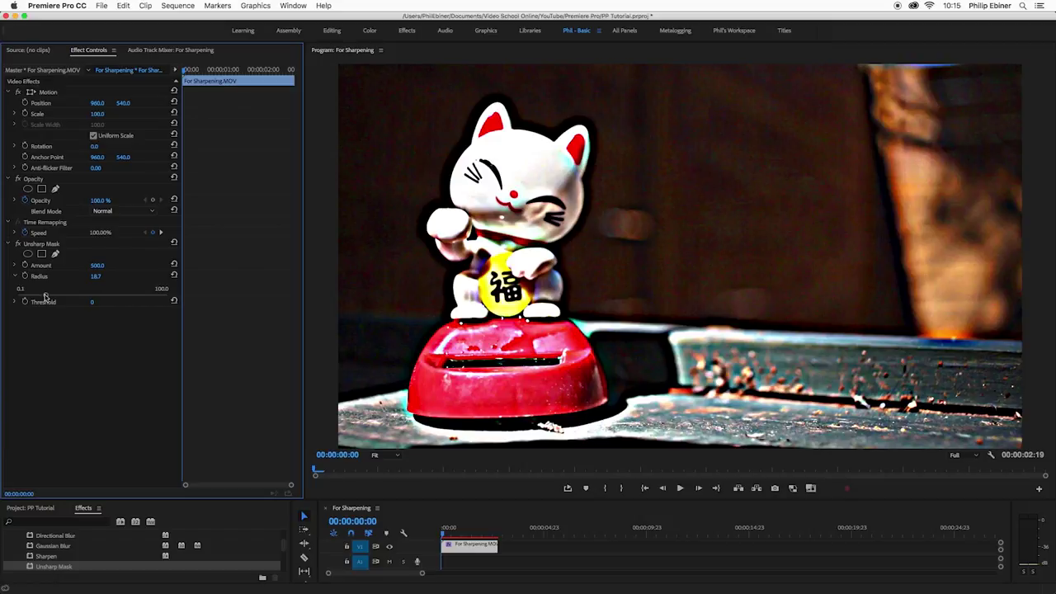
pyautogui.moveTo(46, 297); pyautogui.dragTo(22, 298)
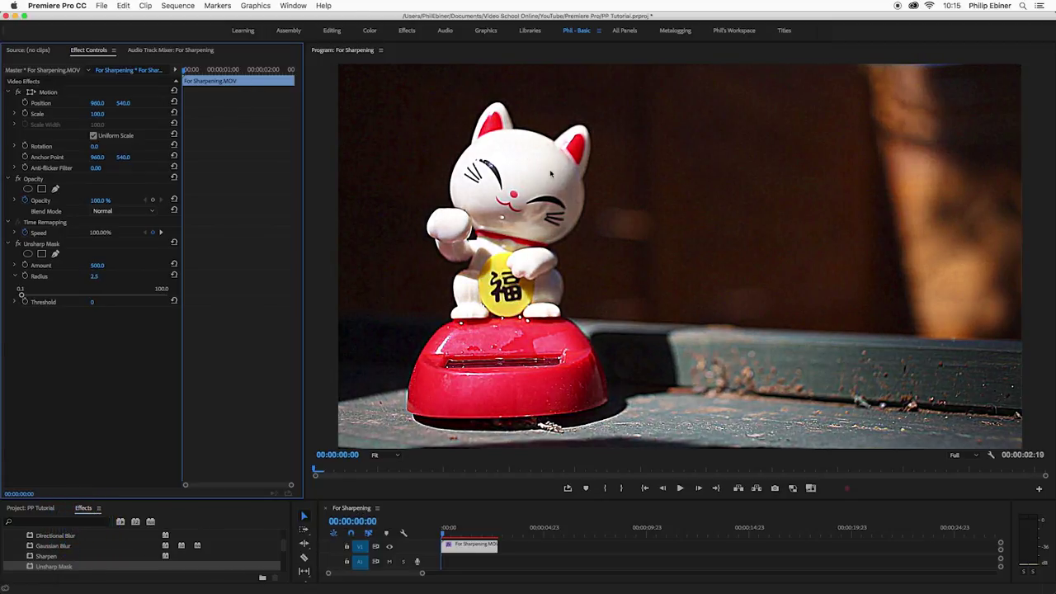
pyautogui.click(18, 244)
pyautogui.click(14, 302)
# Test a slightly raised Threshold while toggling Unsharp Mask off and on to compare
pyautogui.click(17, 321)
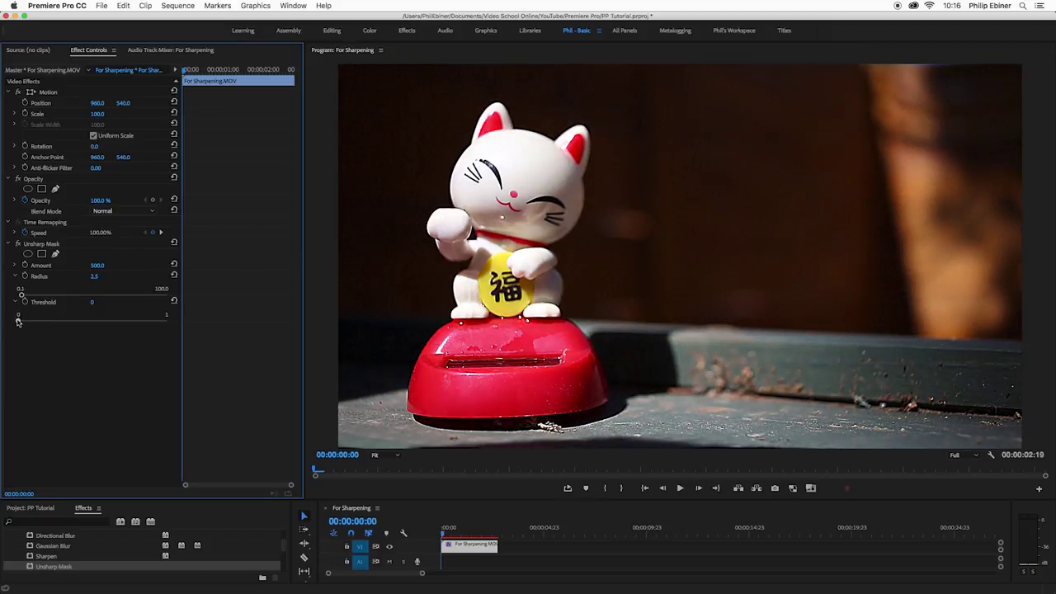
pyautogui.moveTo(17, 320)
pyautogui.mouseDown()
pyautogui.moveTo(33, 322)
pyautogui.moveTo(15, 323)
pyautogui.mouseUp()
pyautogui.moveTo(20, 322); pyautogui.dragTo(33, 324)
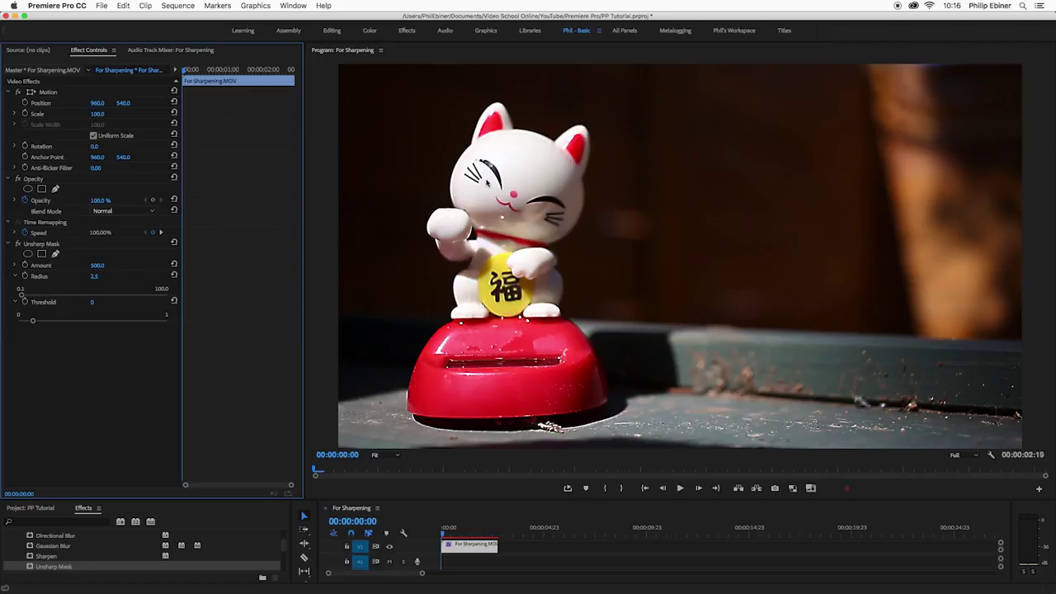
pyautogui.click(17, 244)
pyautogui.click(17, 245)
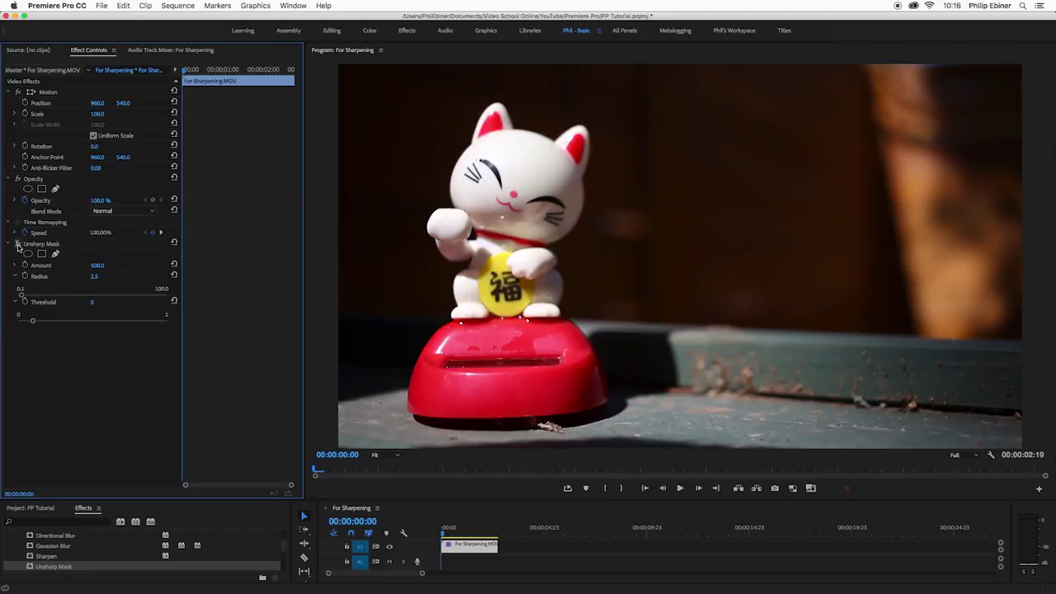
pyautogui.click(17, 244)
pyautogui.click(17, 244)
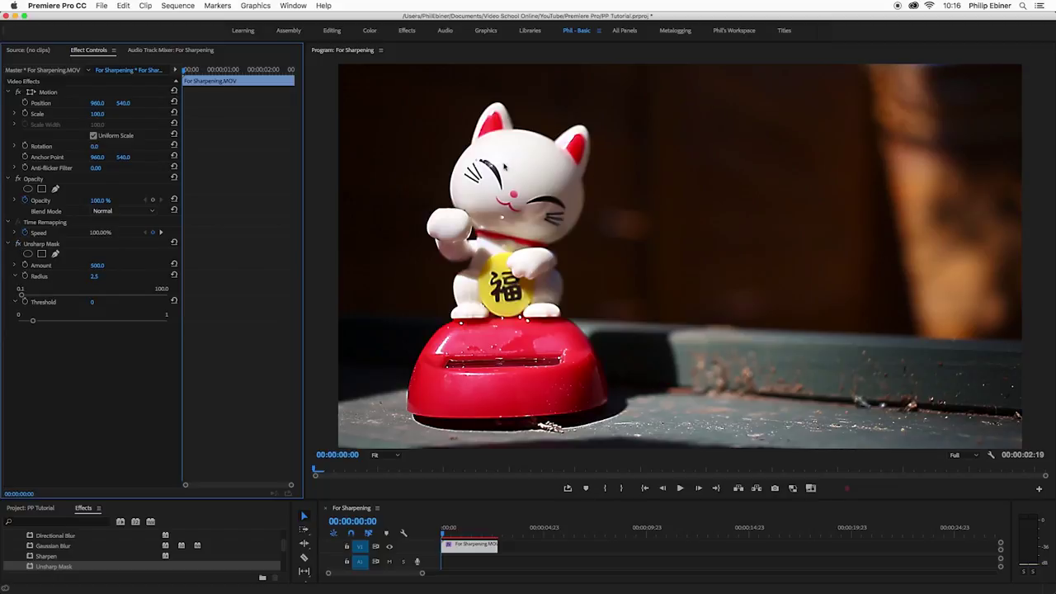
pyautogui.click(18, 245)
pyautogui.click(18, 245)
# Return Threshold to 0 after a higher test, shrink the preview for a larger timeline, and recompare
pyautogui.moveTo(34, 321); pyautogui.dragTo(141, 326)
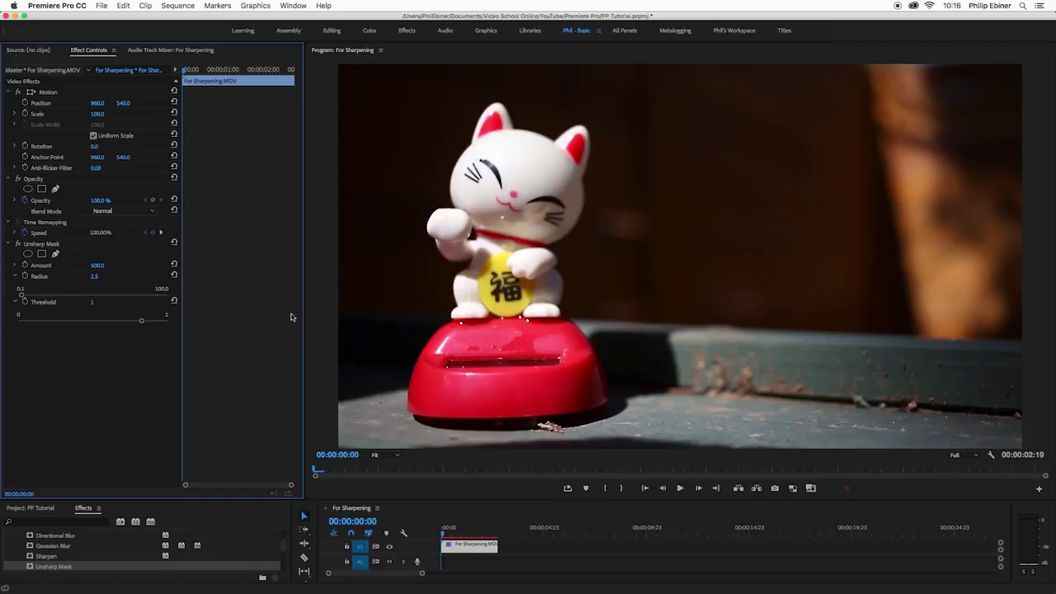
pyautogui.moveTo(141, 324); pyautogui.dragTo(39, 329)
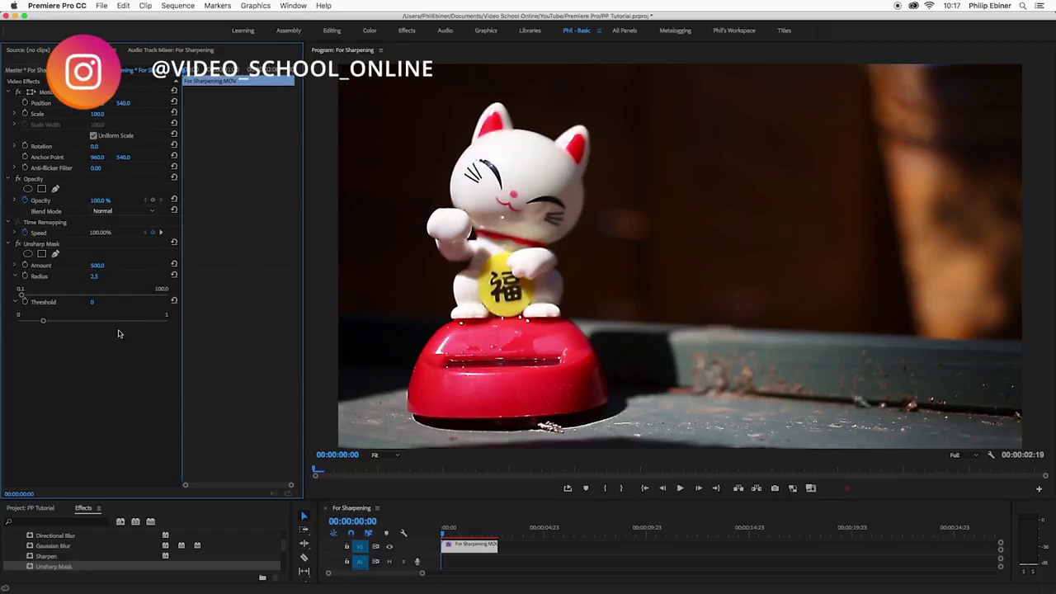
pyautogui.moveTo(475, 500); pyautogui.dragTo(475, 442)
pyautogui.click(19, 245)
pyautogui.click(18, 245)
pyautogui.click(19, 244)
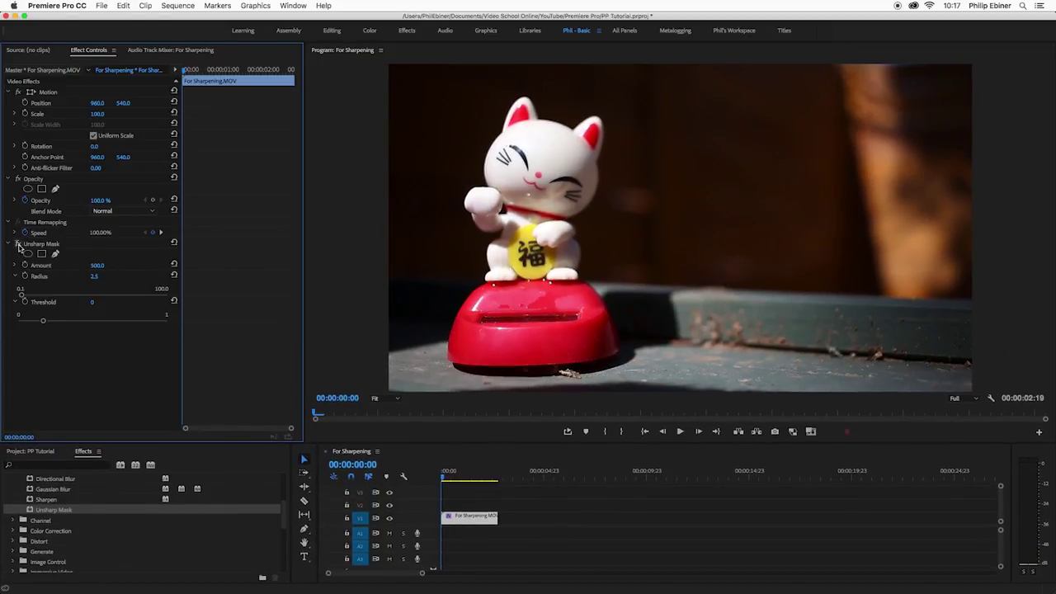
pyautogui.click(18, 244)
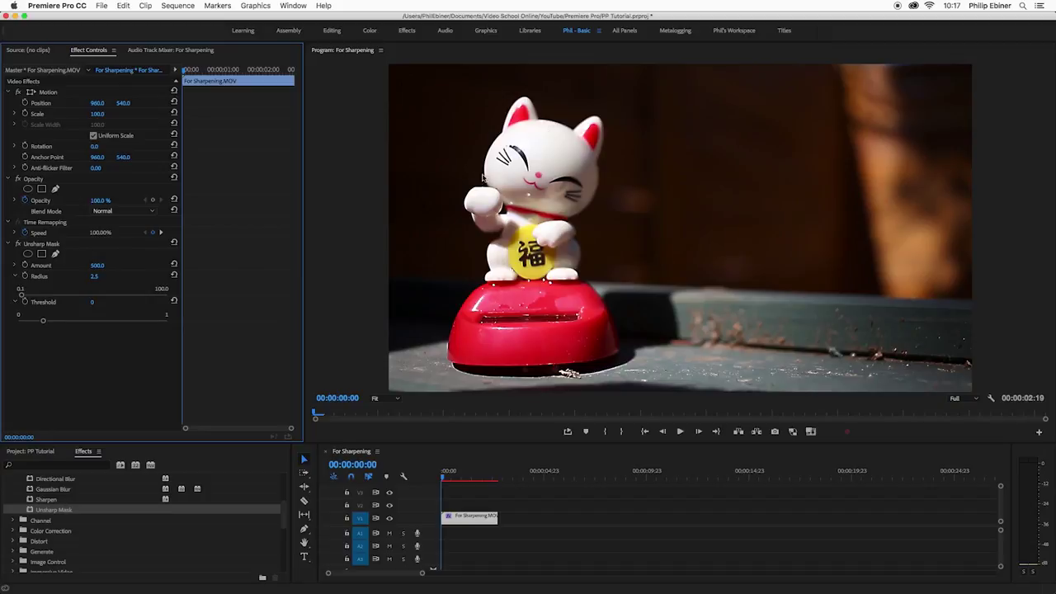
# Add an ellipse mask to Unsharp Mask, move it onto the cat's head, and flatten it to the chin
pyautogui.click(41, 246)
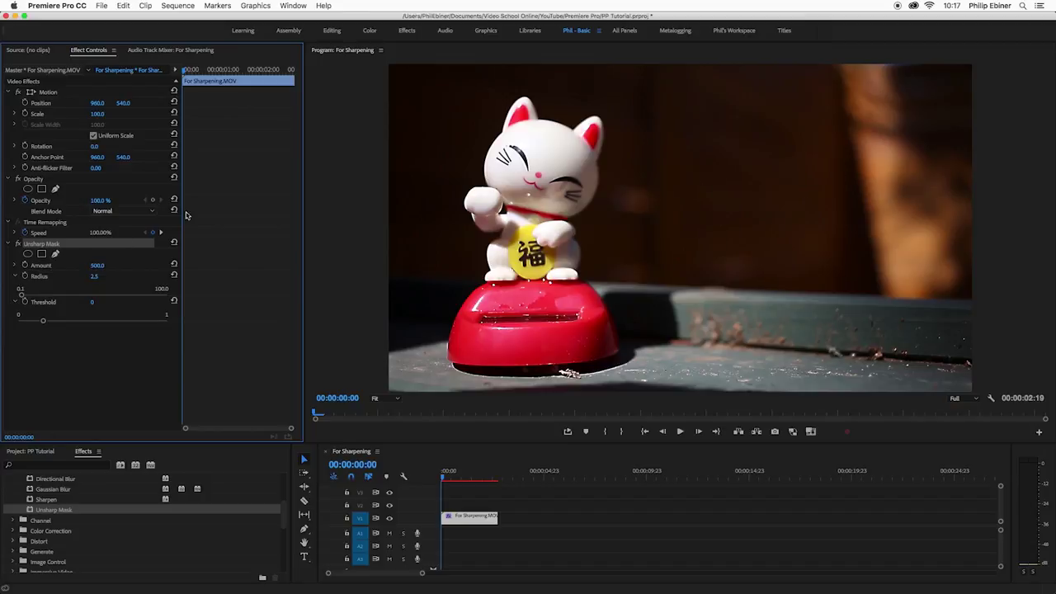
pyautogui.click(28, 253)
pyautogui.click(637, 225)
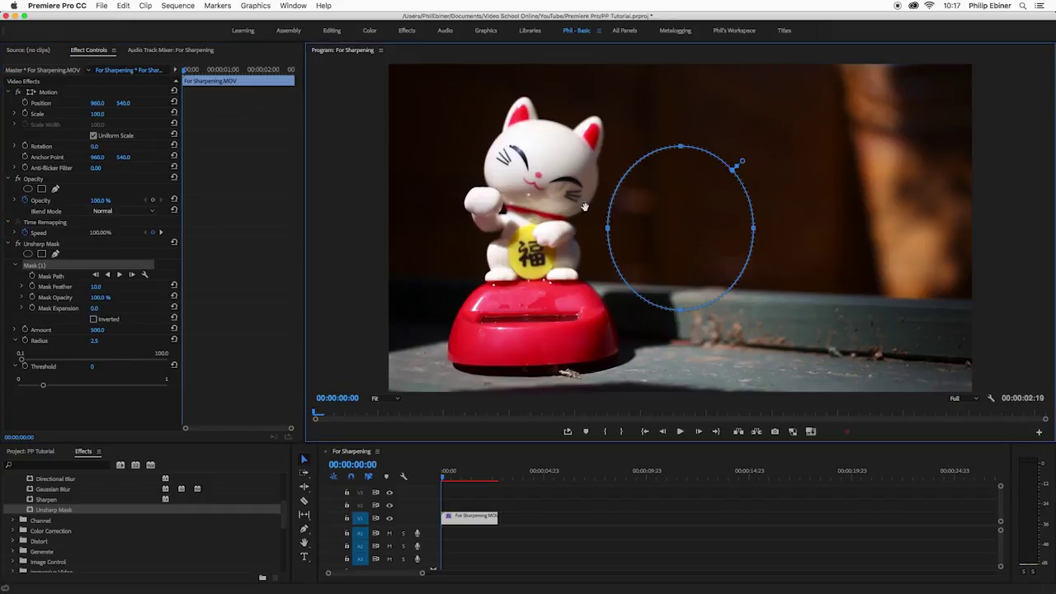
pyautogui.moveTo(613, 209); pyautogui.dragTo(553, 192)
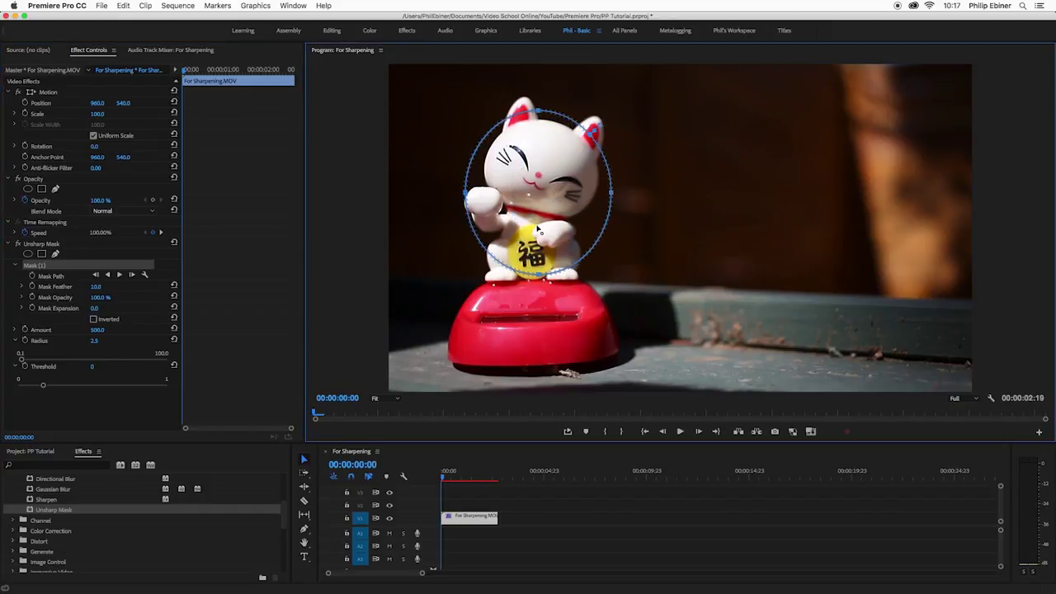
pyautogui.moveTo(537, 276); pyautogui.dragTo(538, 224)
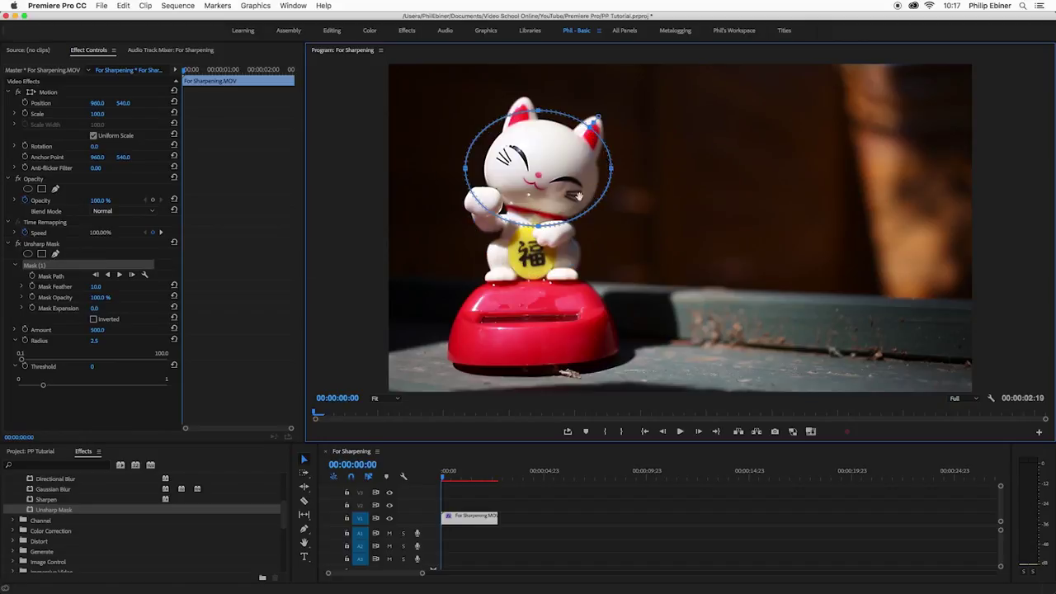
# Set the Mask Feather to 50, then raise it to 100
pyautogui.click(95, 287)
pyautogui.write('50')
pyautogui.press('Return')
pyautogui.click(96, 286)
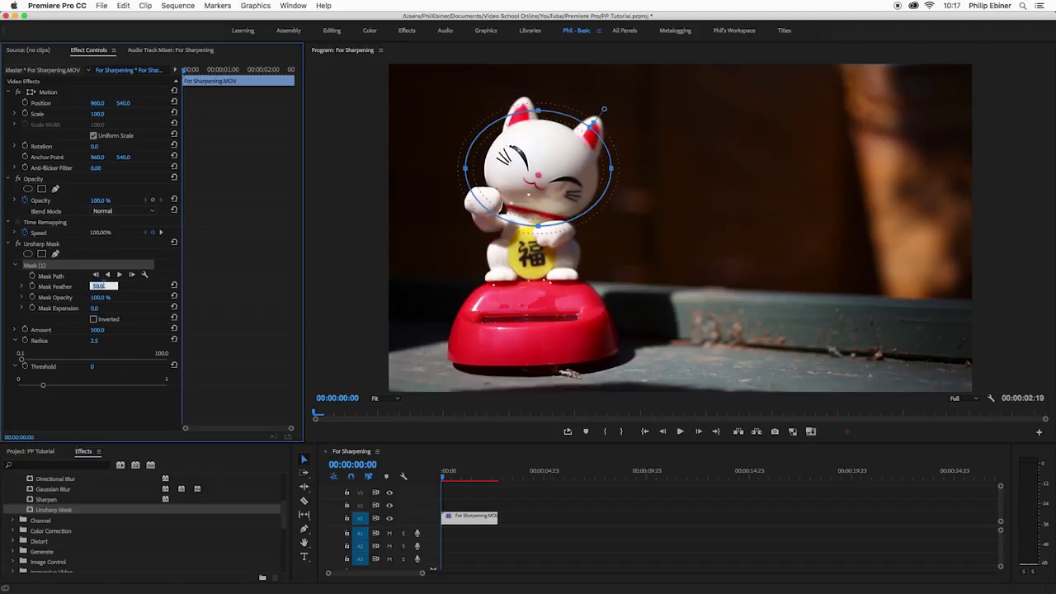
pyautogui.write('100')
pyautogui.press('Return')
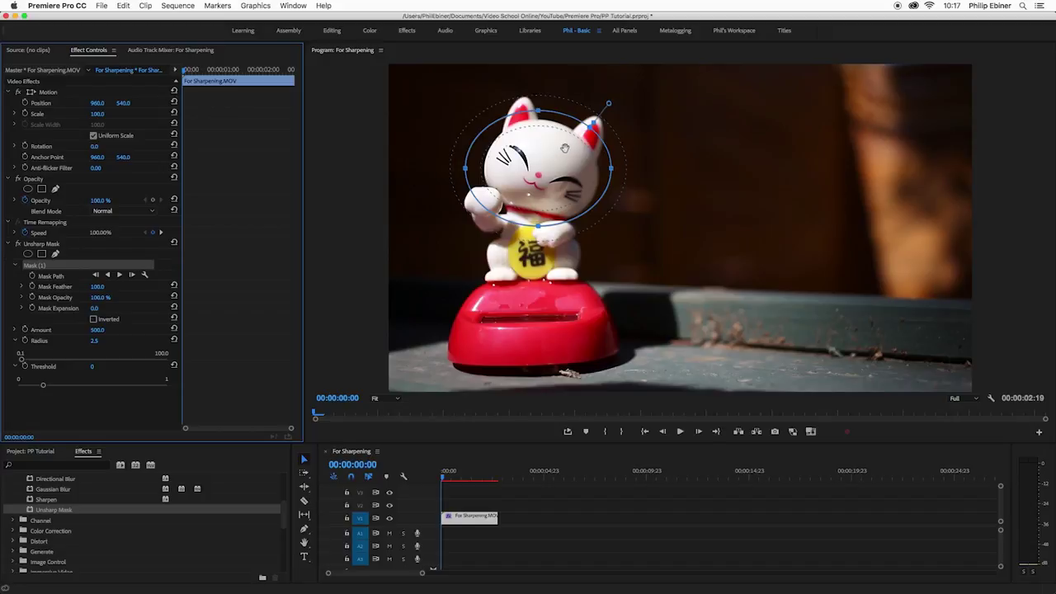